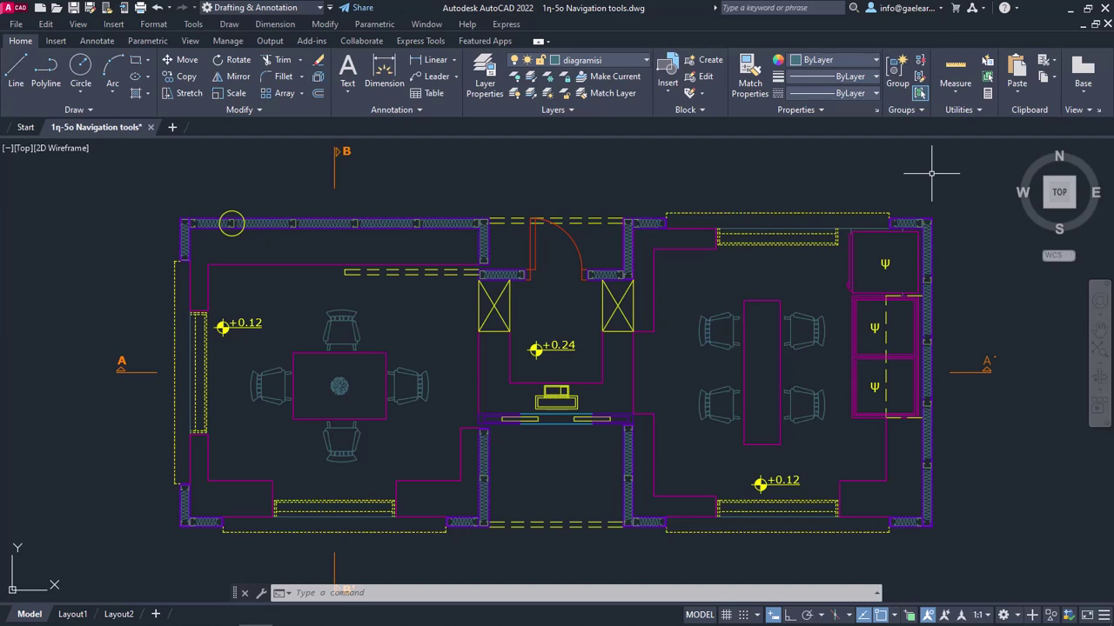
click(78, 25)
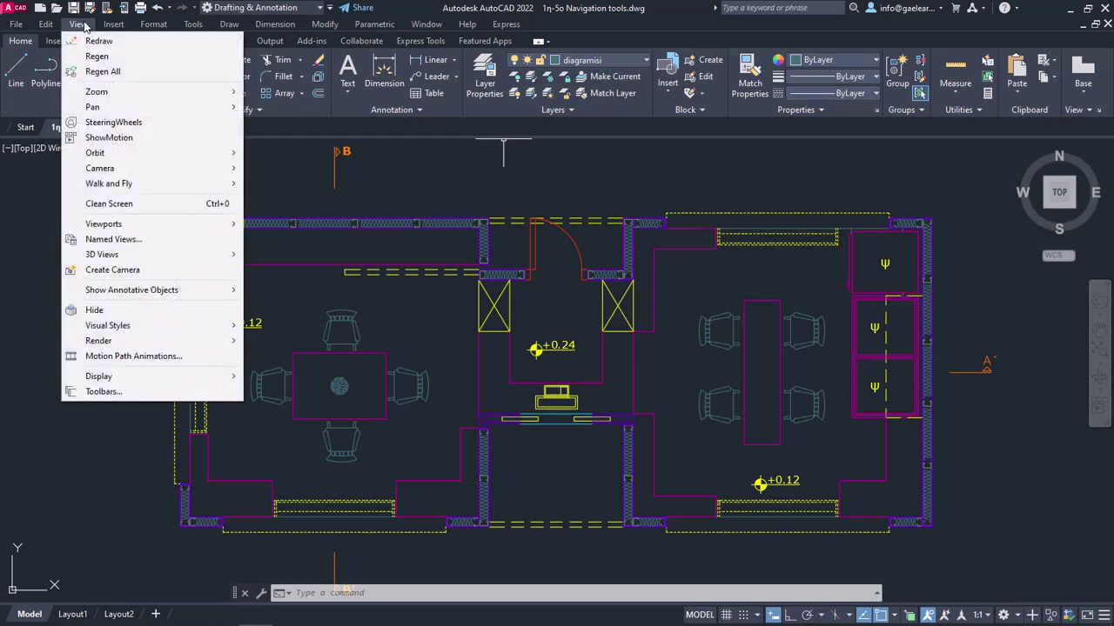
mouse_move(96, 92)
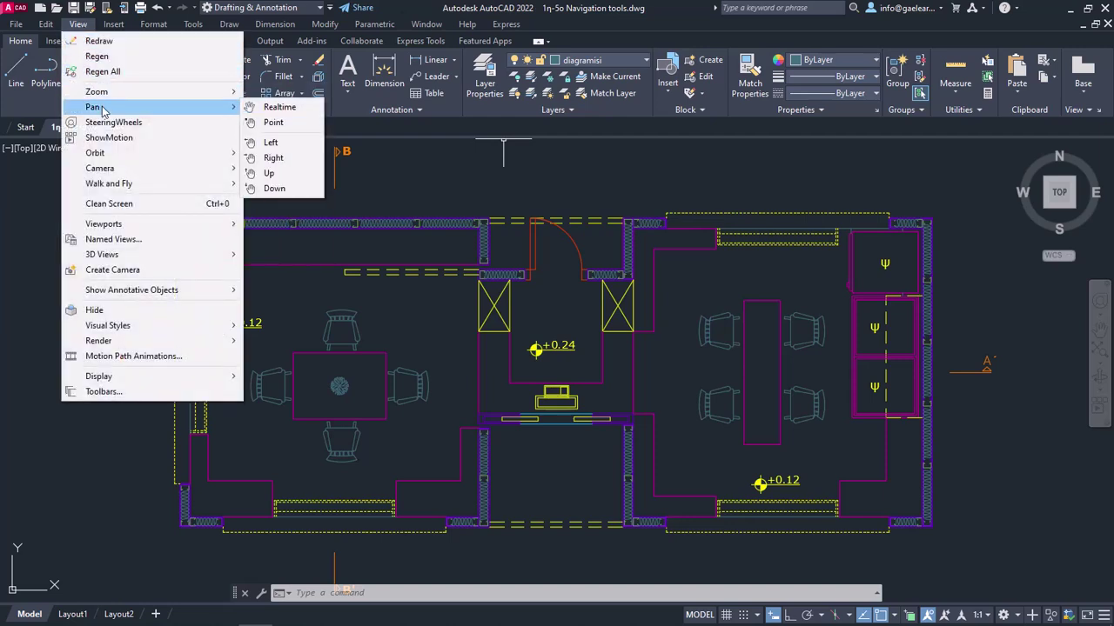
mouse_move(106, 155)
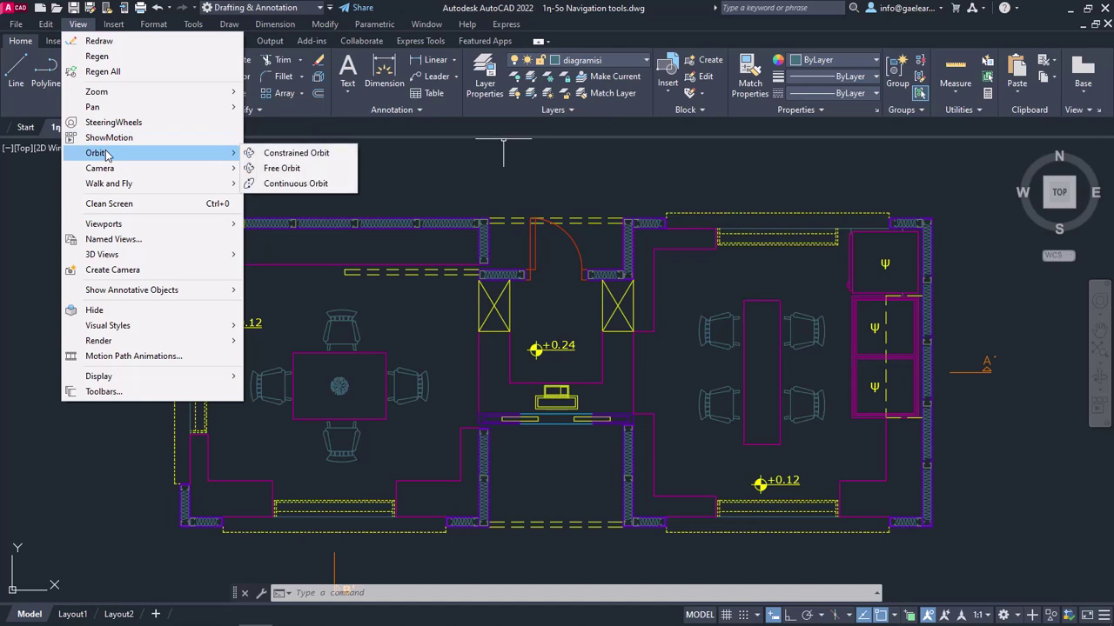
key(Escape)
Add the Navigate group of tools to the View ribbon.
click(188, 41)
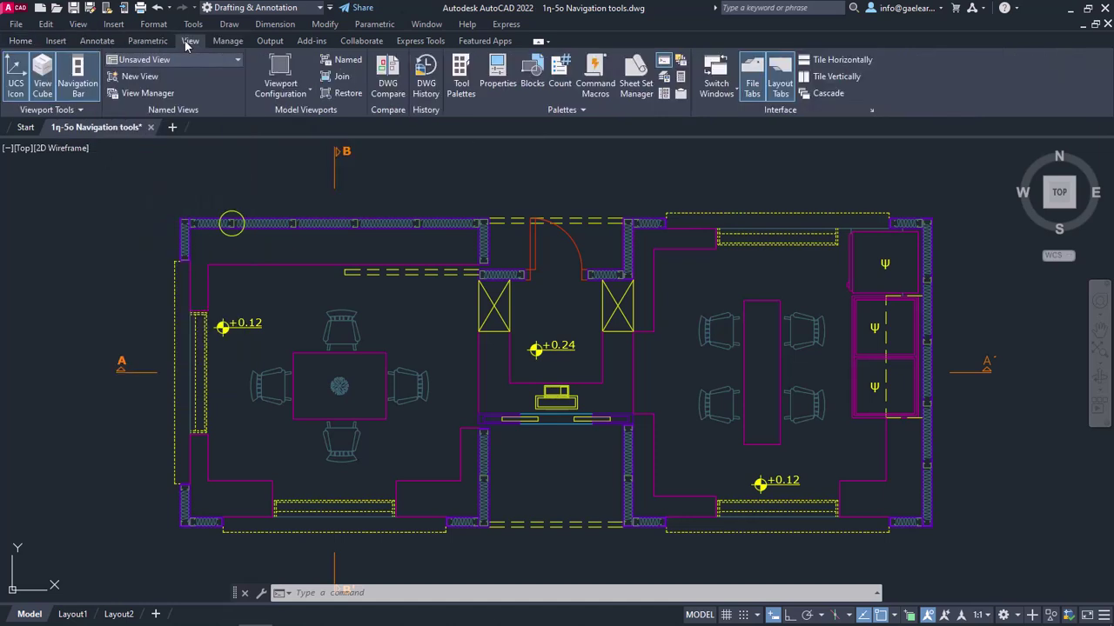
right_click(1011, 90)
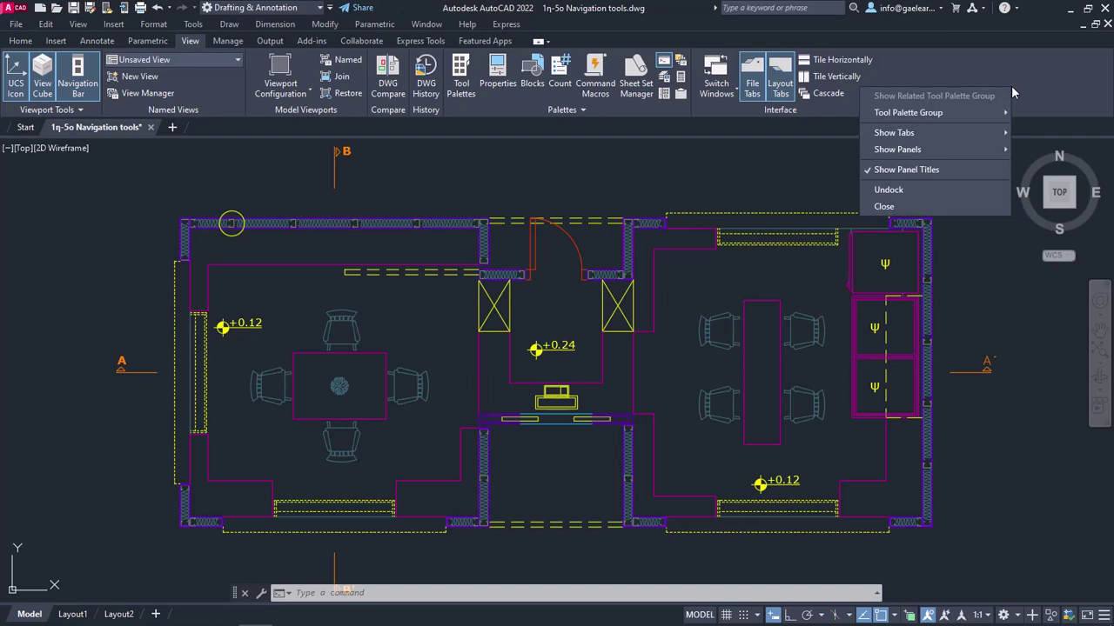
mouse_move(969, 154)
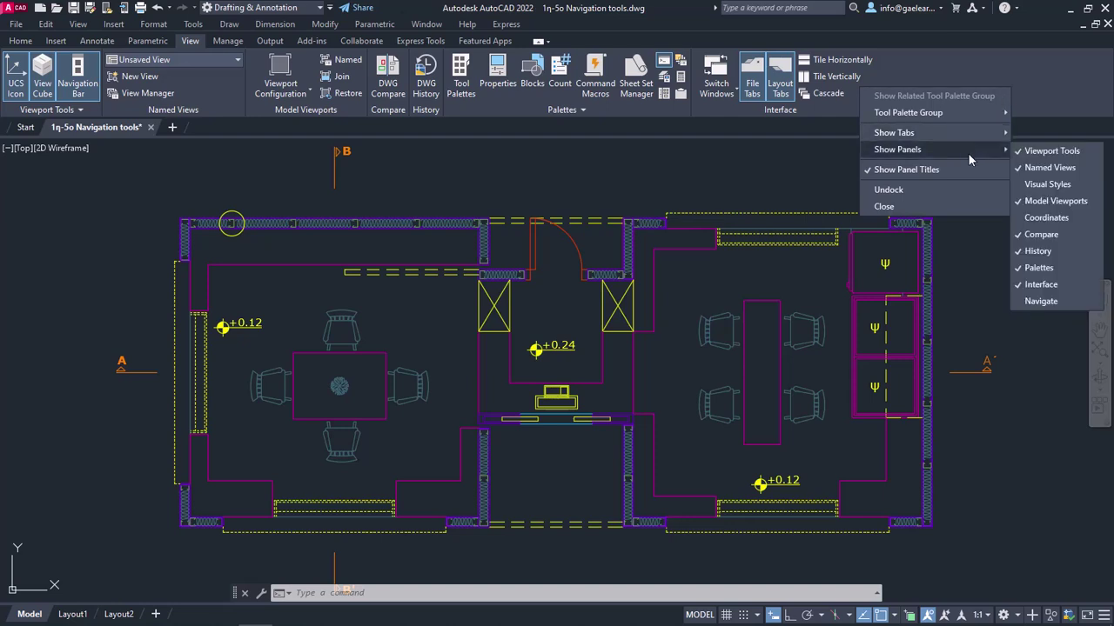
click(1041, 302)
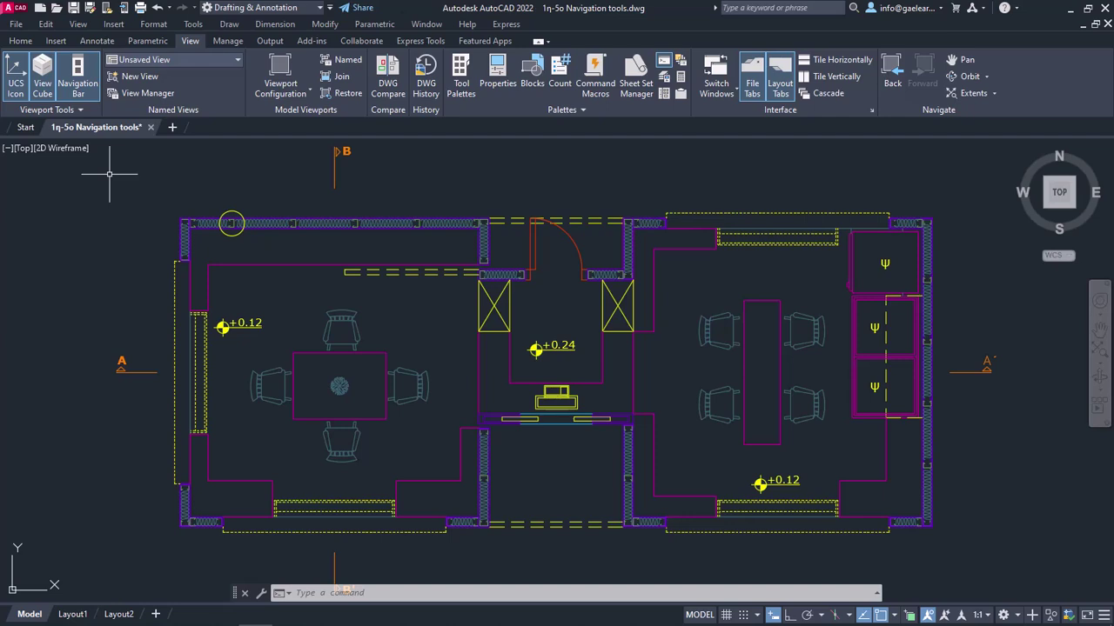
click(383, 597)
text(PAN)
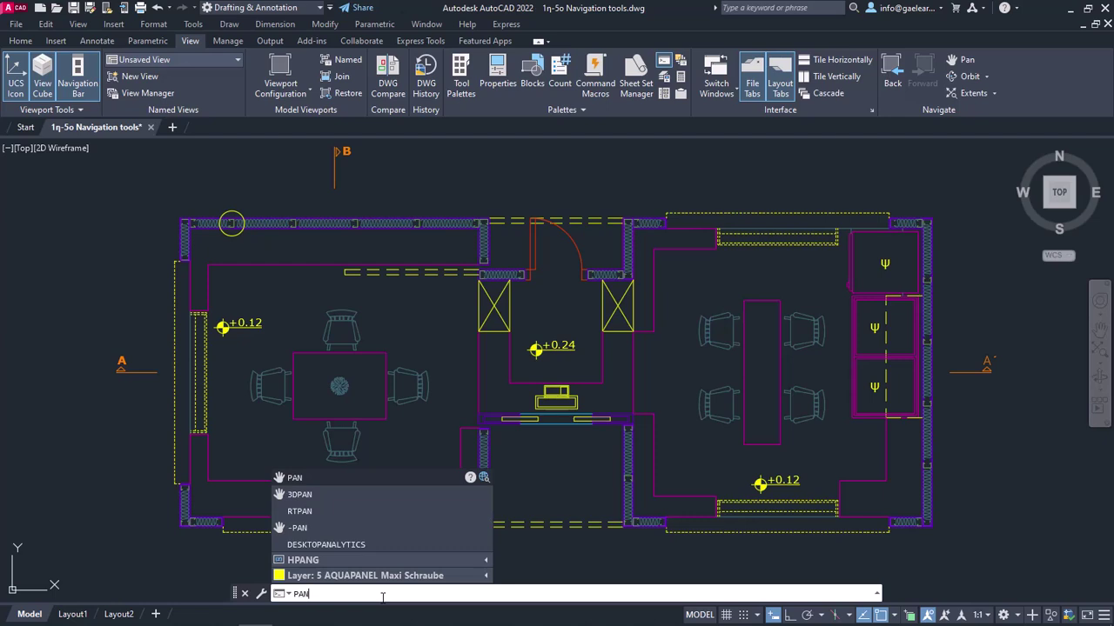
key(Return)
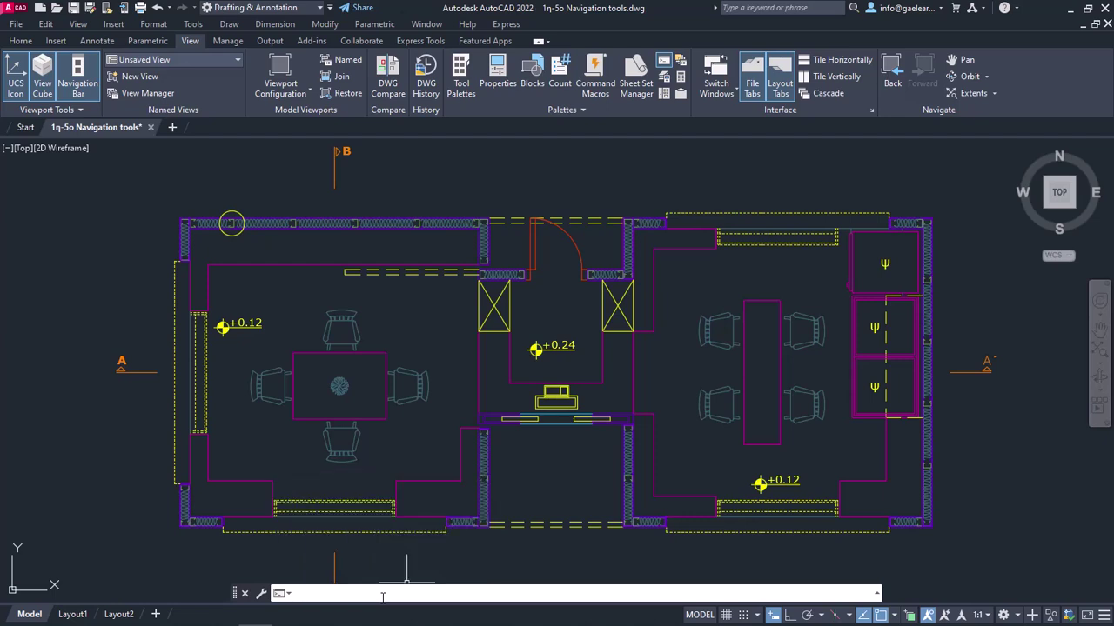
key(Escape)
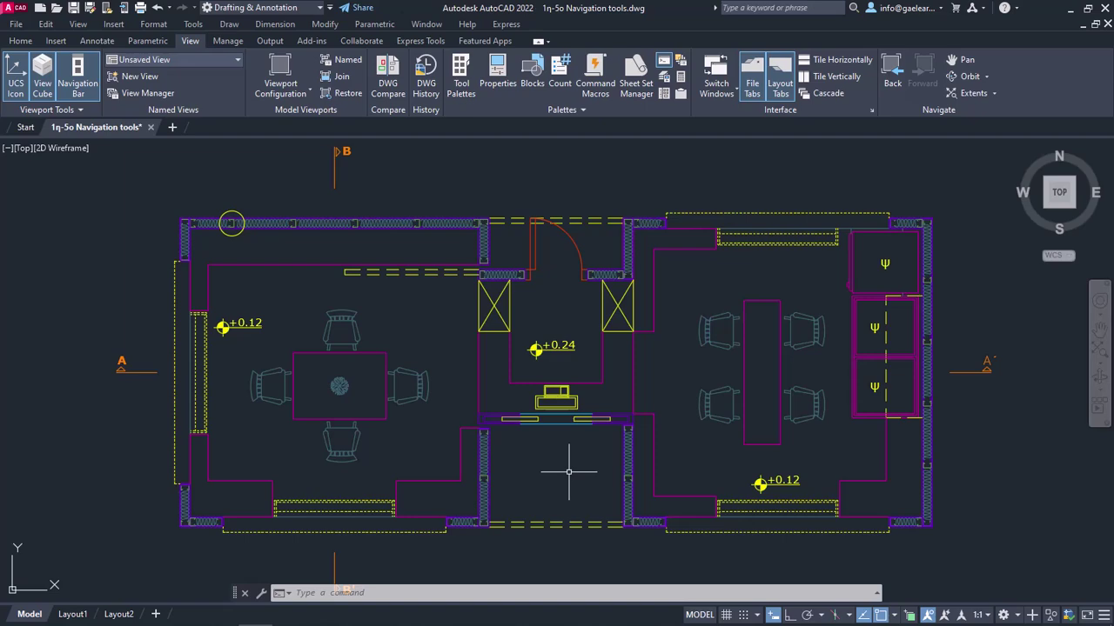
Zoom in and out around the lower middle room and fit the whole floor plan in view.
scroll(568, 472, up, 4)
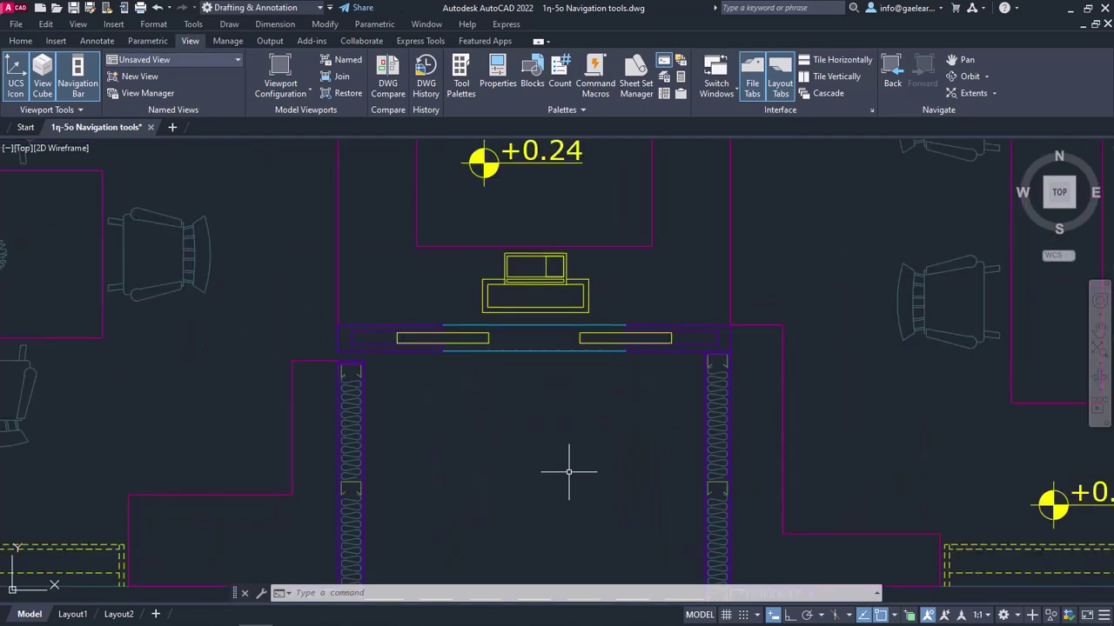
scroll(568, 472, up, 2)
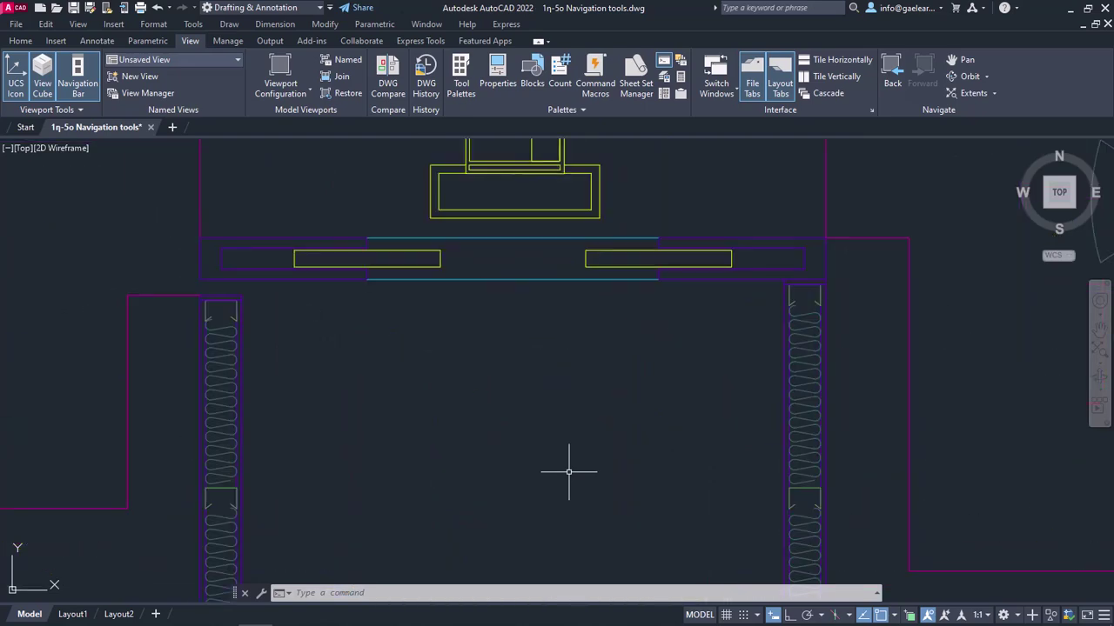
scroll(568, 473, up, 2)
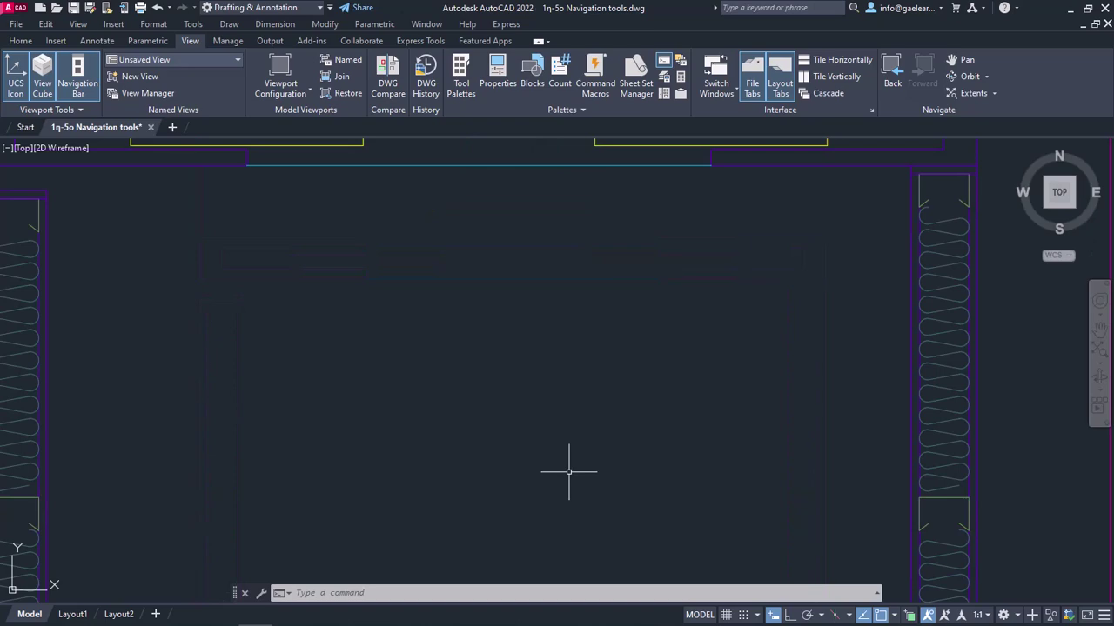
scroll(568, 472, down, 8)
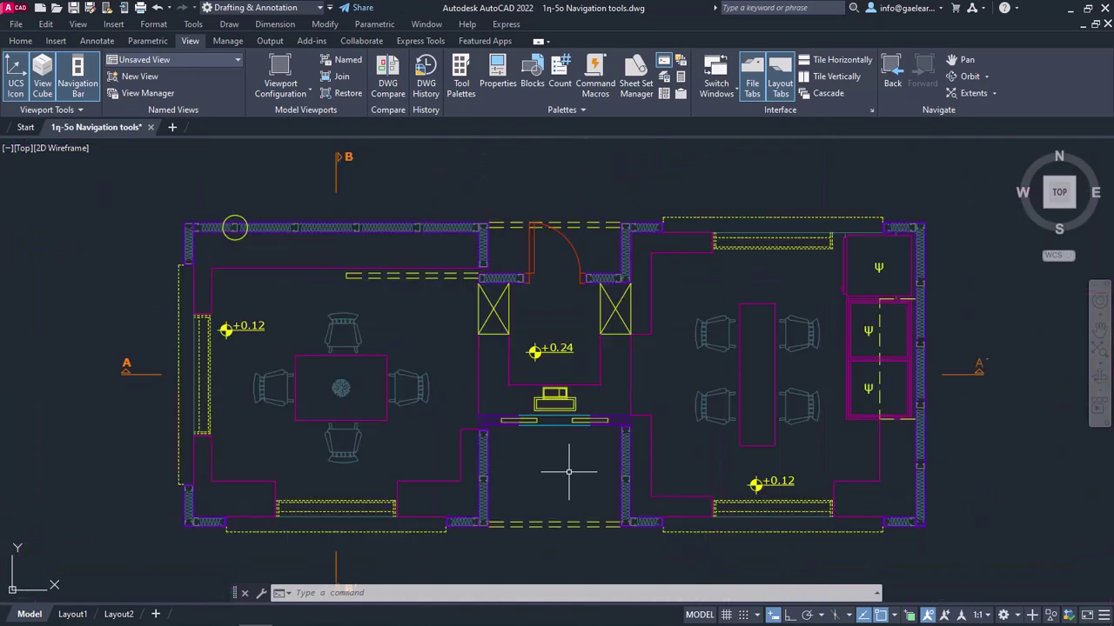
scroll(568, 473, down, 2)
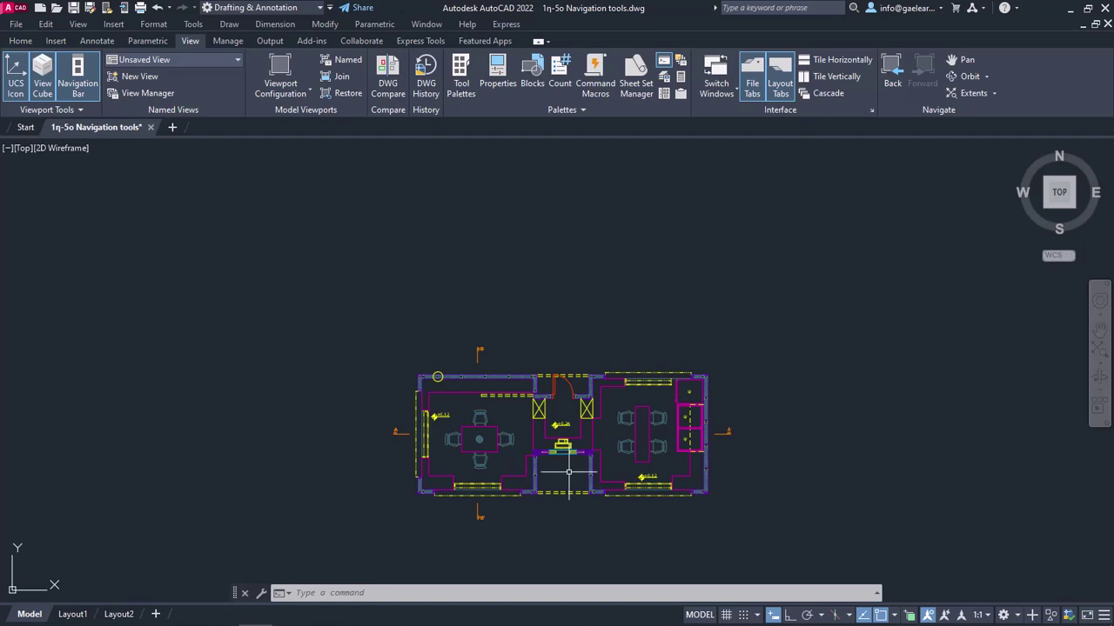
middle_click(568, 472)
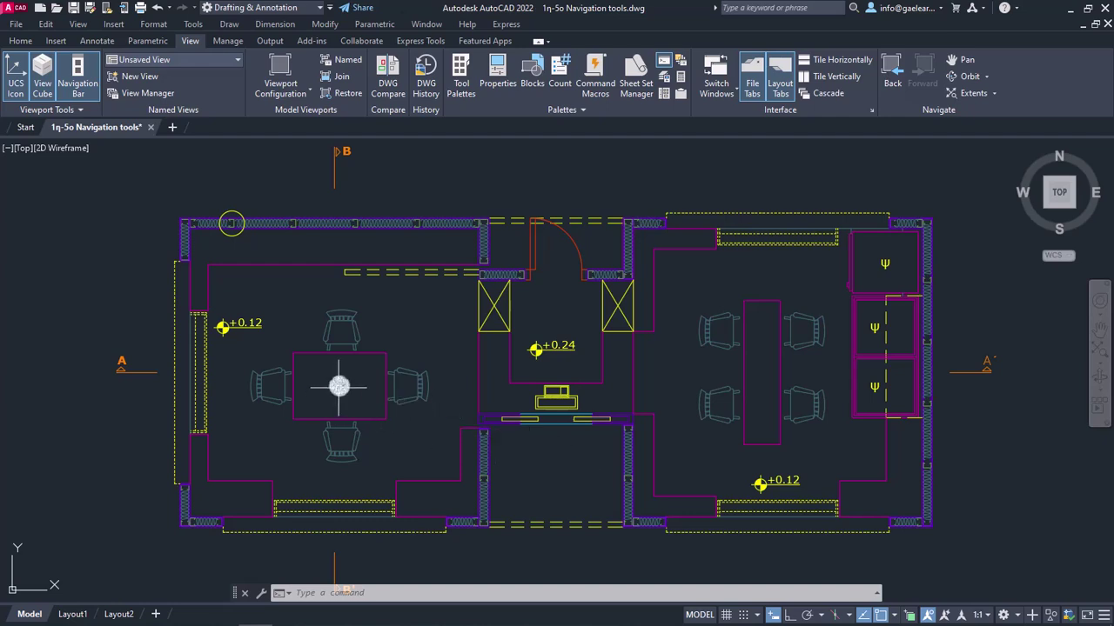
Zoom in closely on the plant in the middle of the four-seat table.
mouse_move(338, 385)
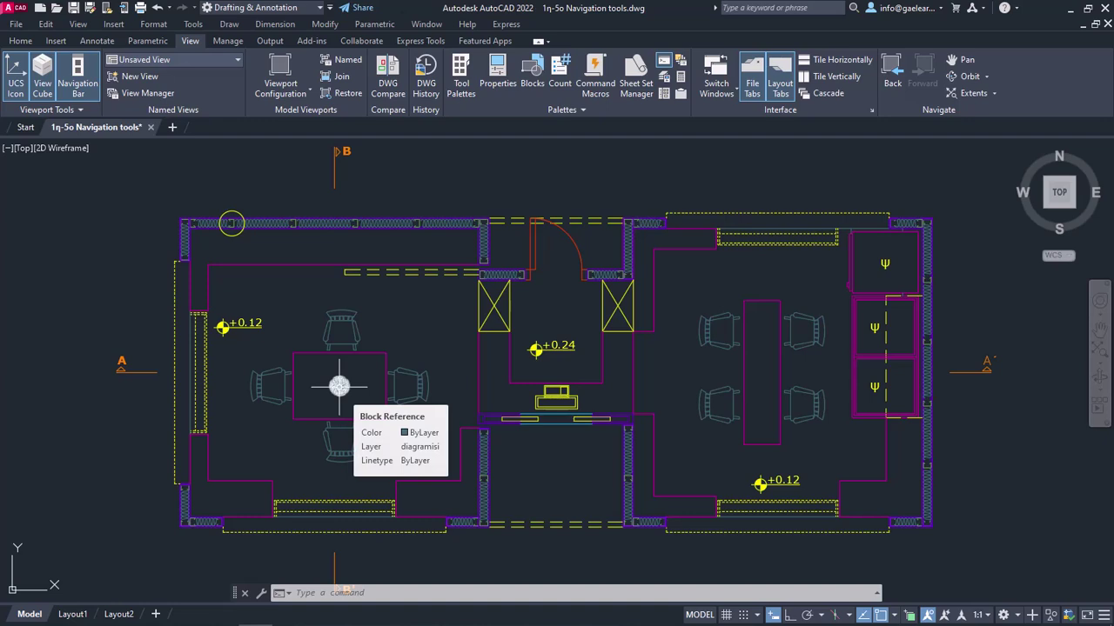
scroll(339, 385, up, 2)
scroll(338, 386, up, 3)
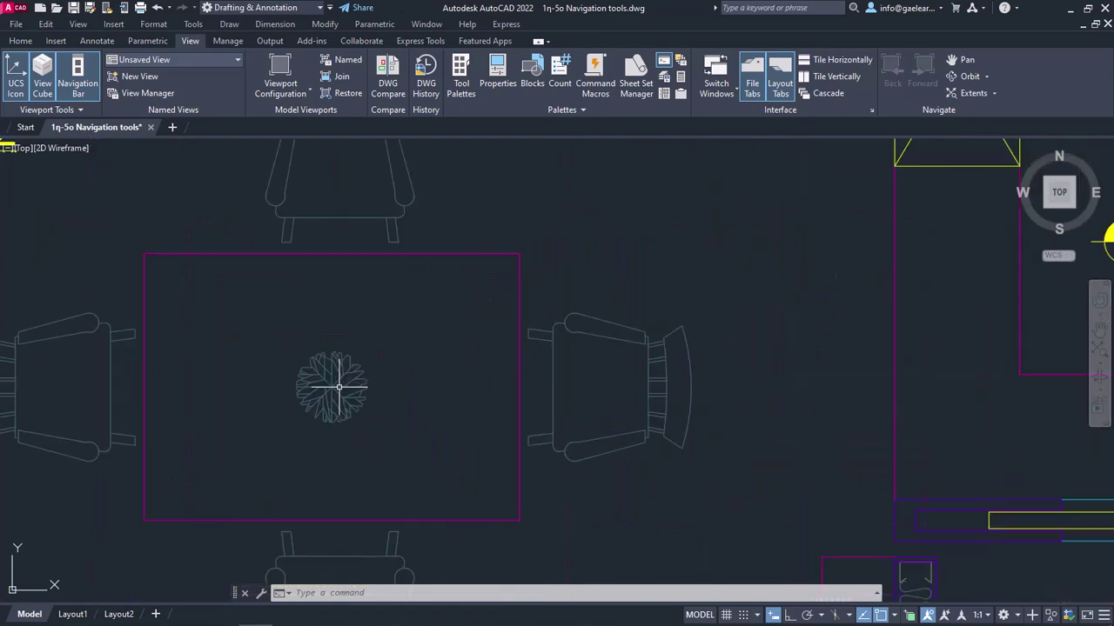
scroll(322, 384, up, 2)
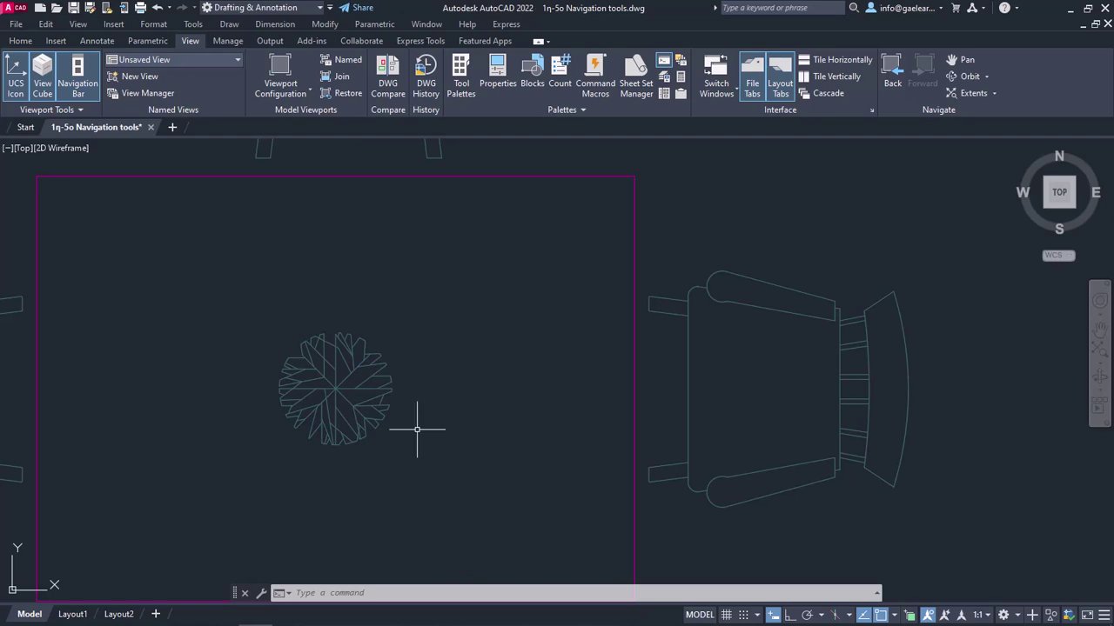
Pan the close-up to the chair on the table's west side and return to the full extents of the plan.
mouse_move(351, 397)
middle_down()
mouse_move(458, 411)
mouse_move(937, 411)
mouse_move(1016, 385)
middle_up()
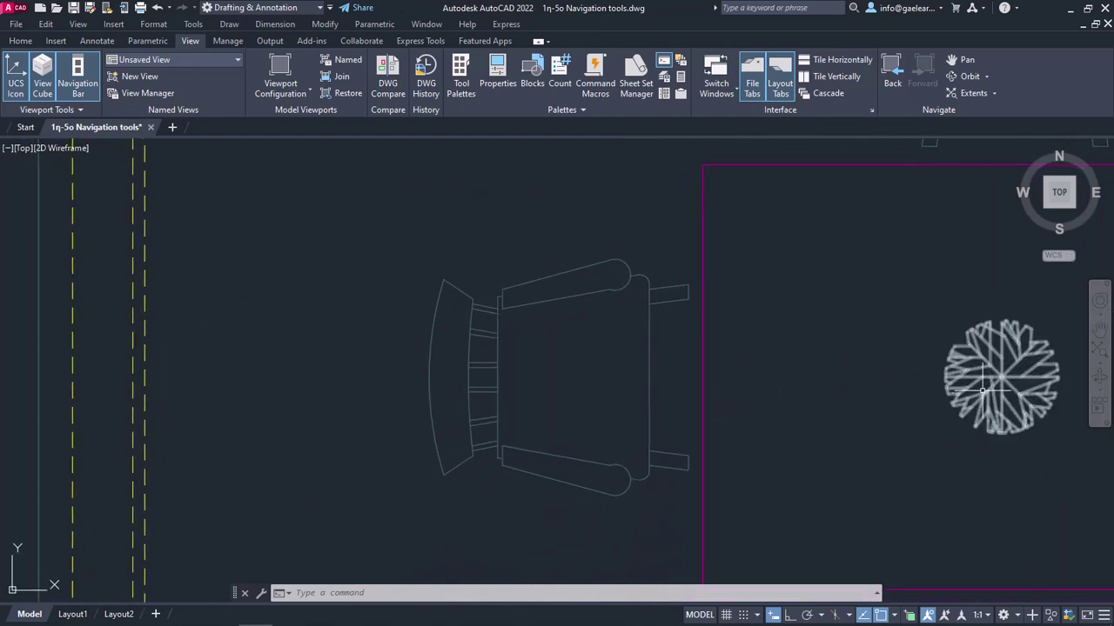
middle_click(831, 431)
middle_click(832, 431)
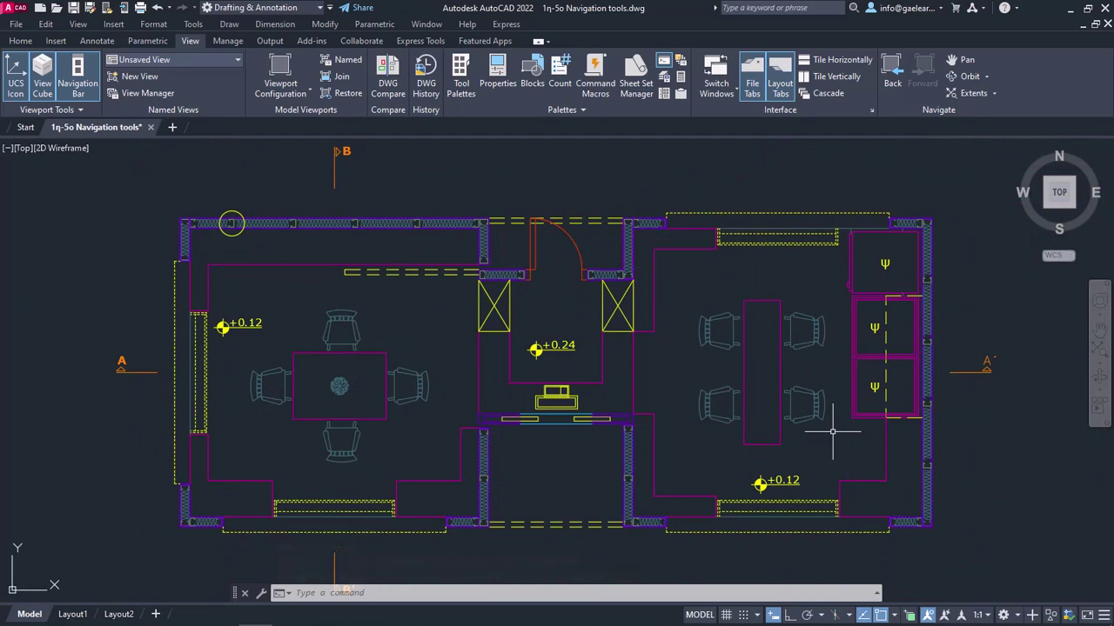
Orbit the floor plan into a tilted 3D view and restore the Top view.
key(shift)
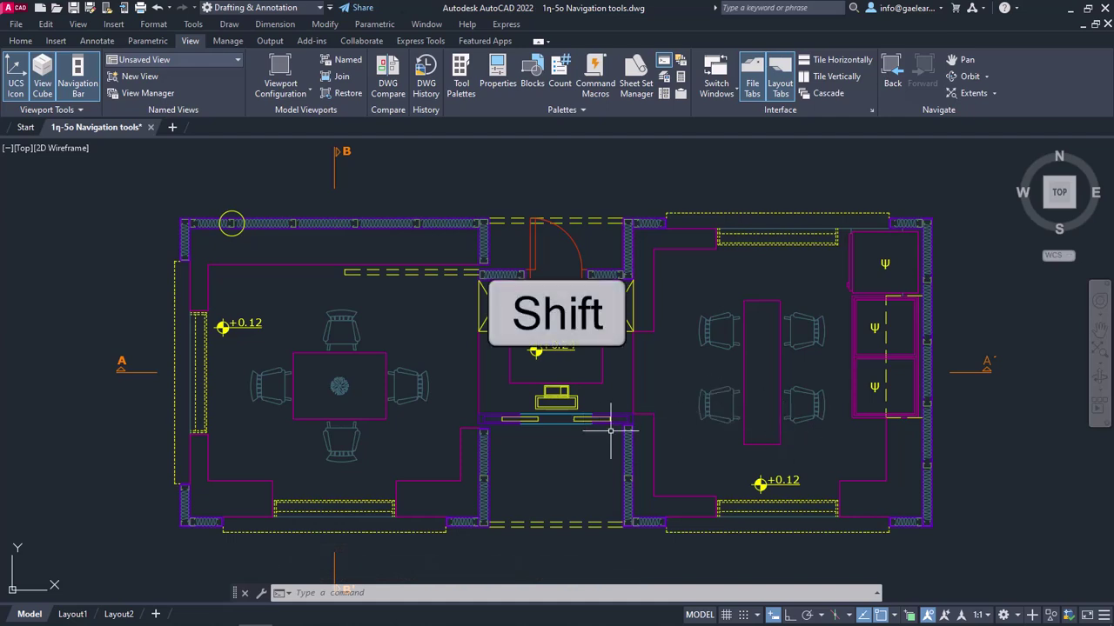
shift+middle_drag(671, 392, 670, 392)
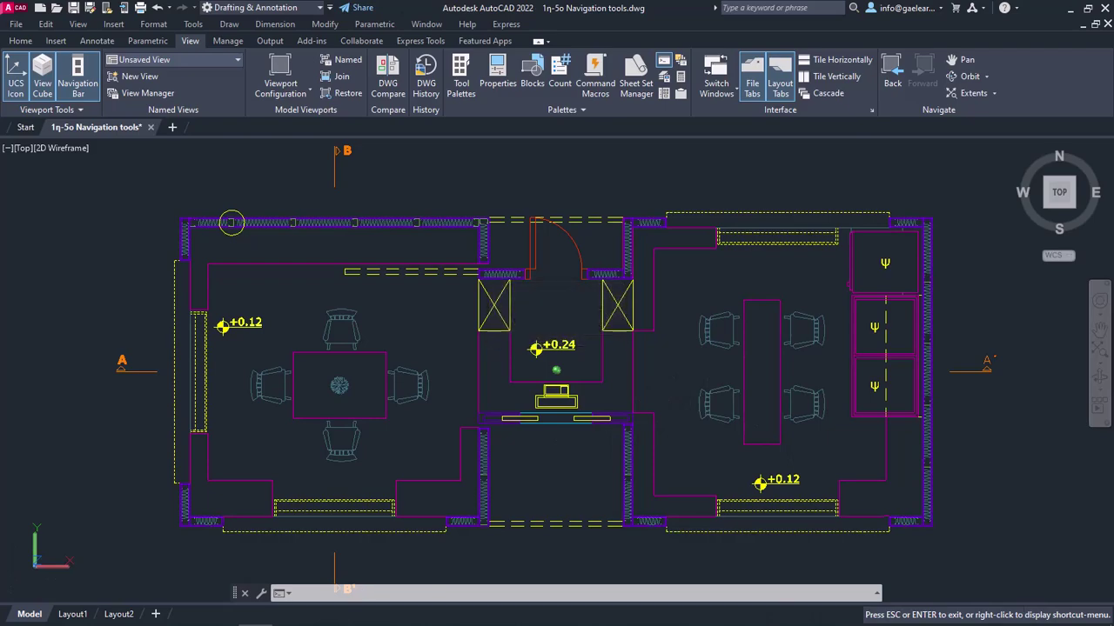
drag(696, 366, 691, 296)
key(Escape)
middle_click(870, 252)
middle_click(870, 252)
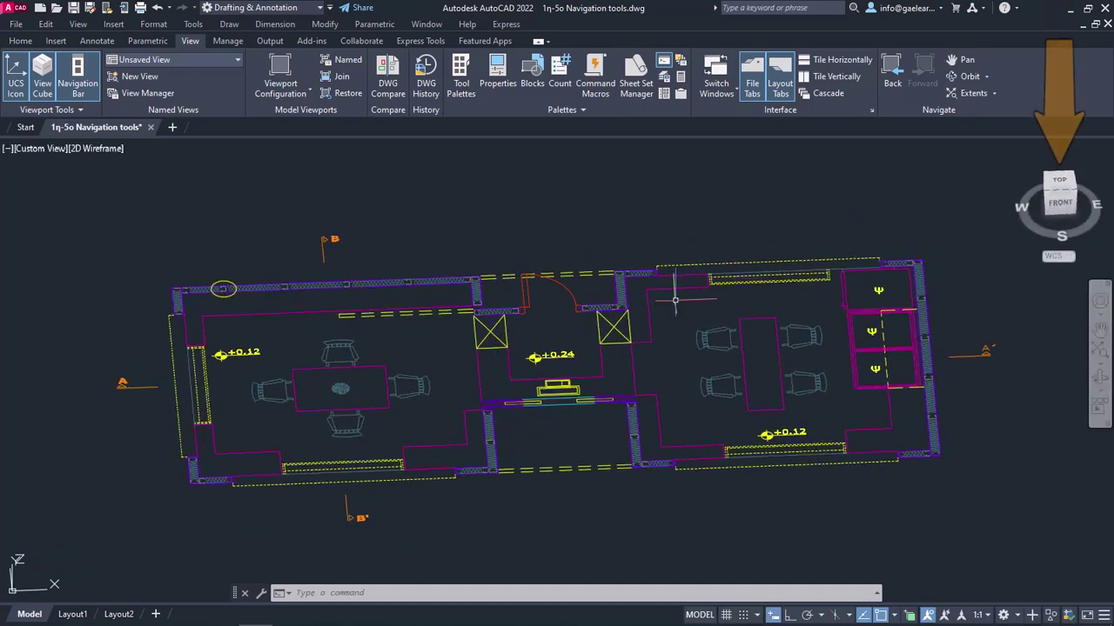
click(1060, 183)
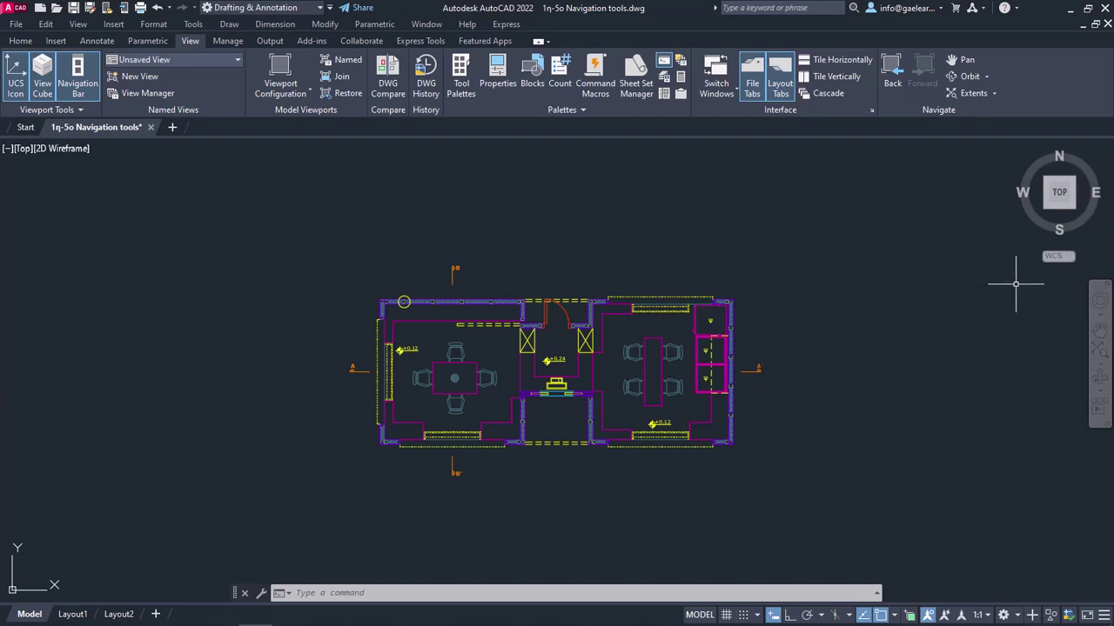
Enlarge the floor plan using the Zoom function of the SteeringWheels and leave the wheel.
click(1100, 301)
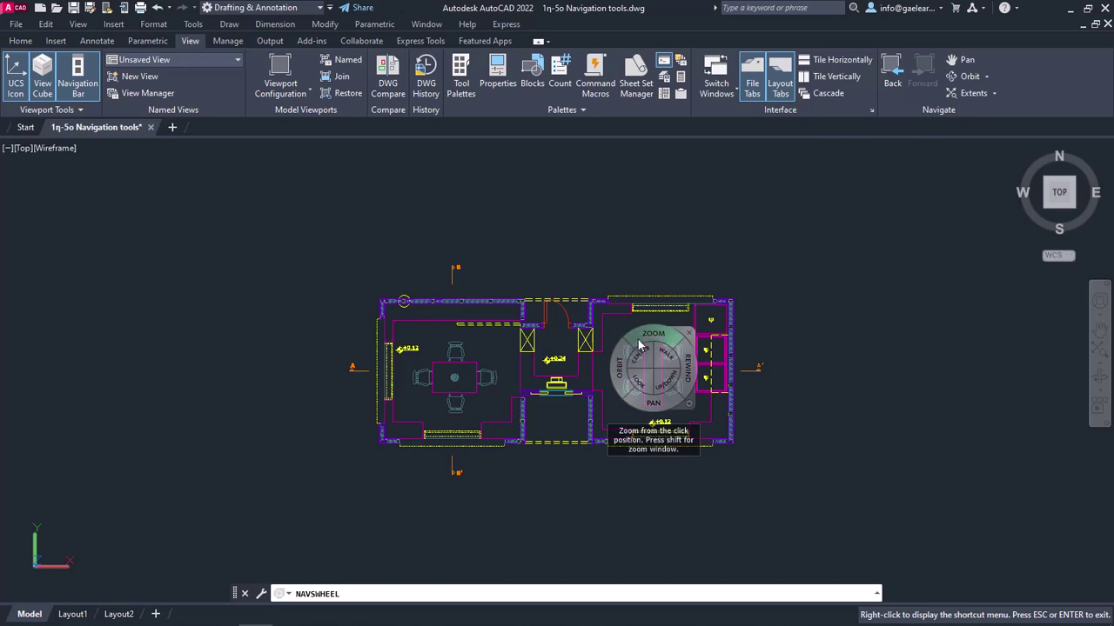
drag(648, 339, 651, 312)
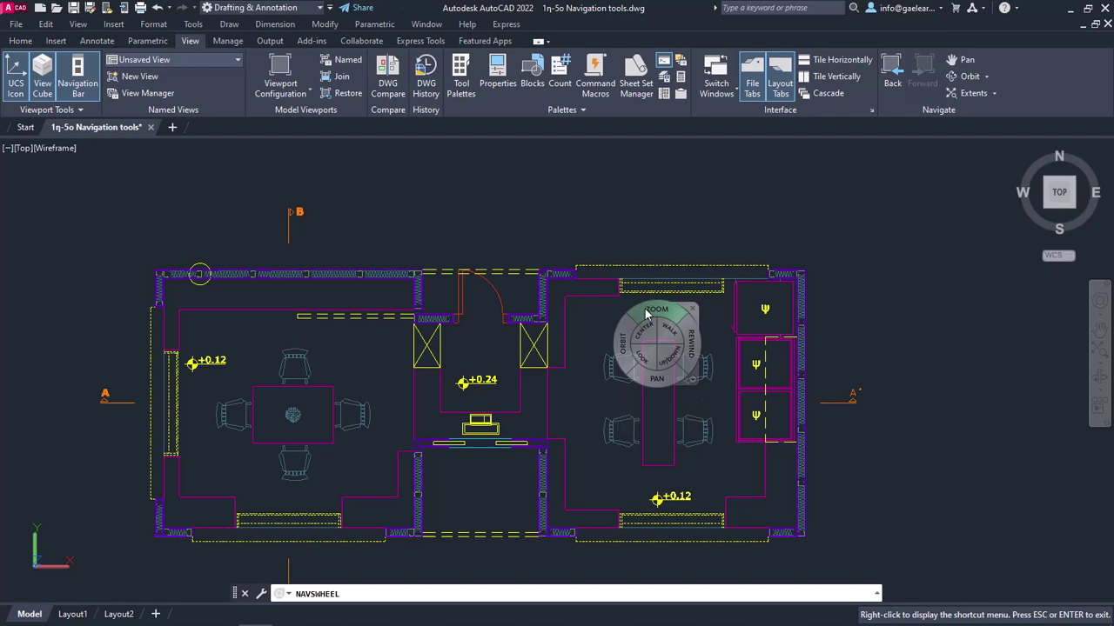
key(Escape)
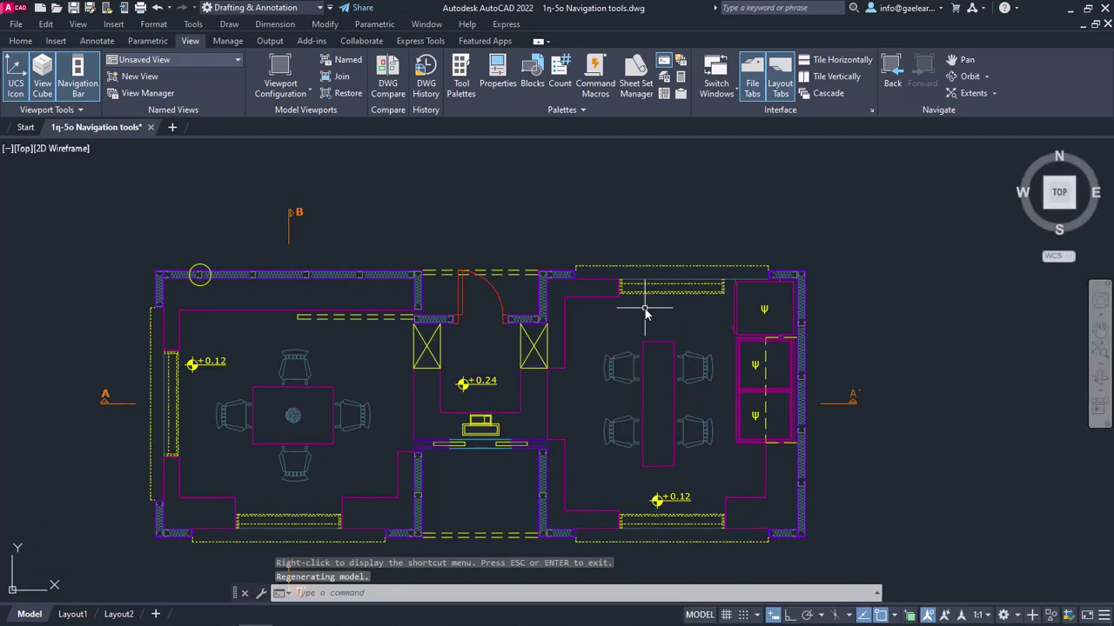
Shift the floor plan up and toward the east with the Pan tool and end the command.
click(1101, 329)
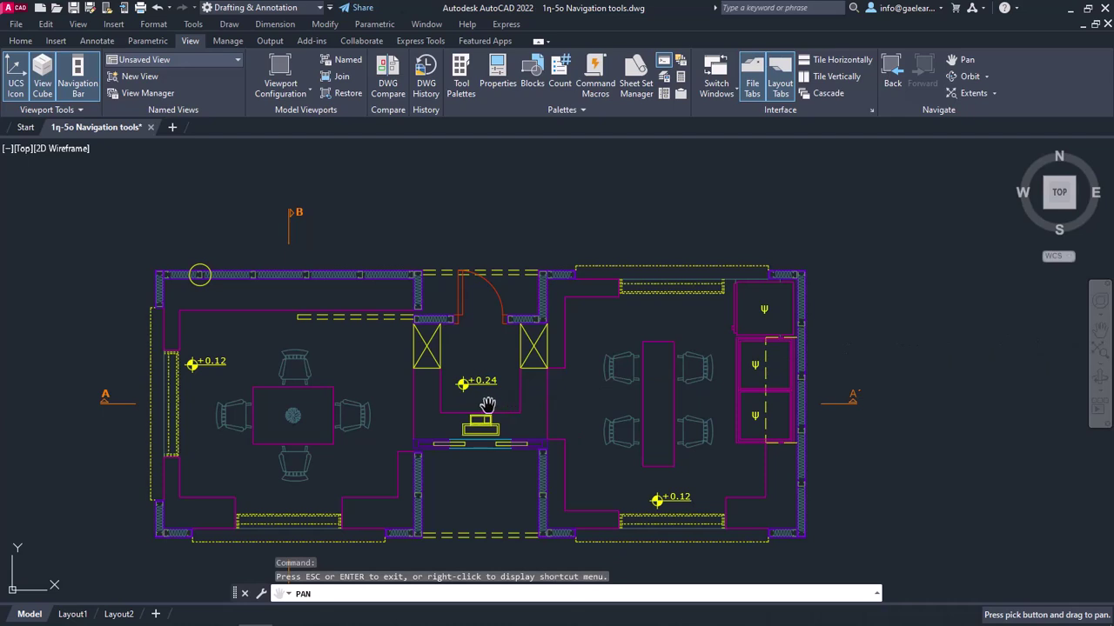
mouse_move(484, 406)
mouse_down()
mouse_move(543, 355)
mouse_move(578, 371)
mouse_move(373, 434)
mouse_move(435, 315)
mouse_move(607, 355)
mouse_move(705, 395)
mouse_move(548, 387)
mouse_move(519, 371)
mouse_move(528, 352)
mouse_move(578, 348)
mouse_up()
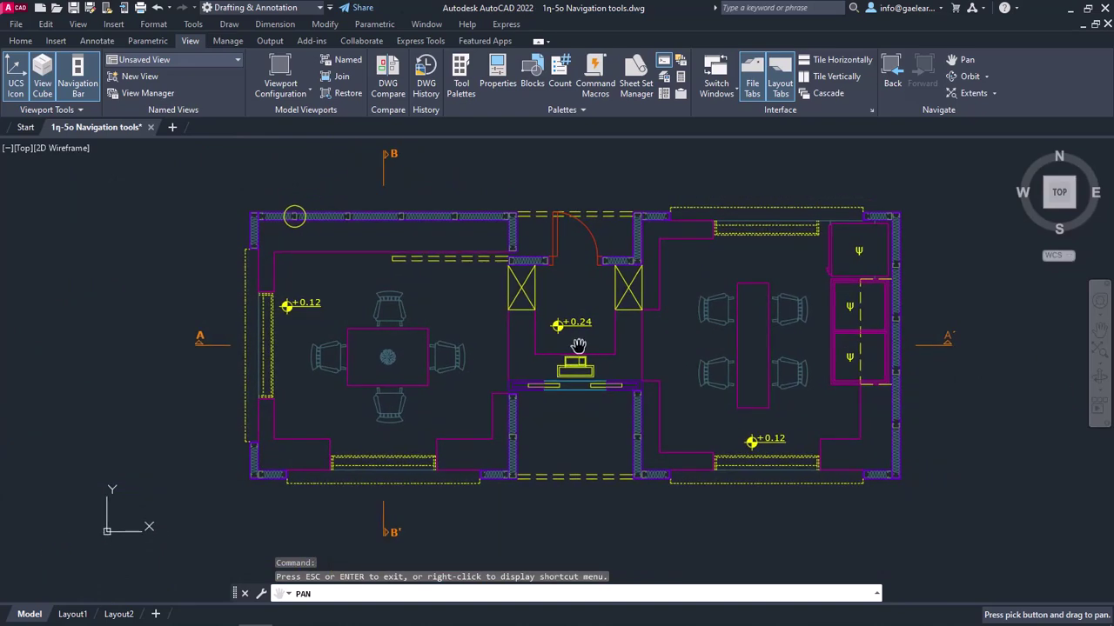
key(Escape)
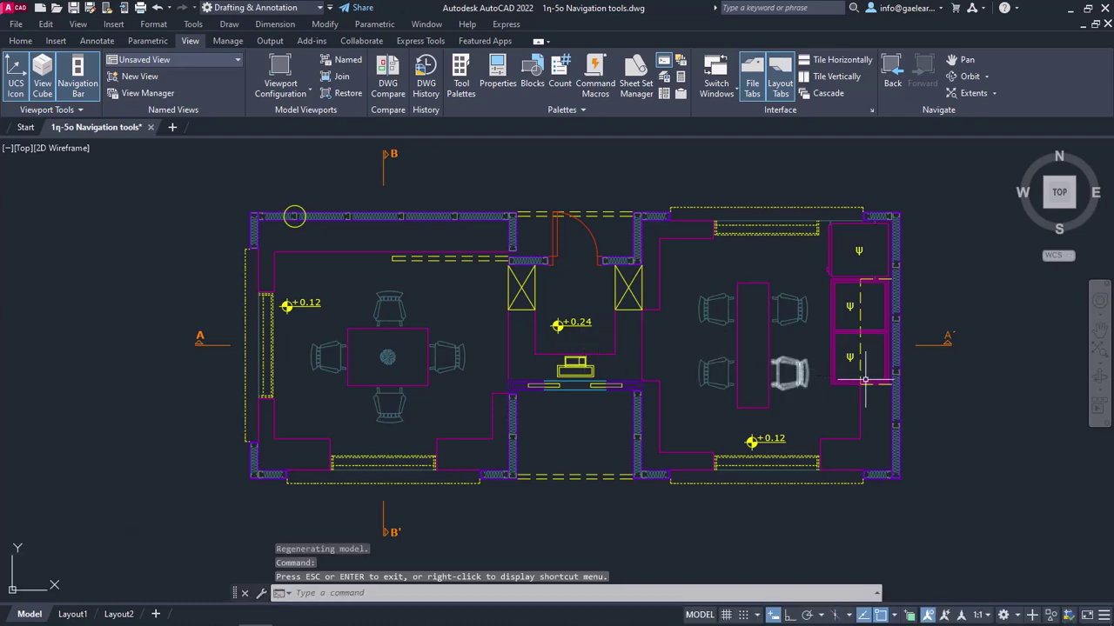
Fit the whole plan with Zoom Extents and look through the available zoom and orbit variants.
click(1099, 350)
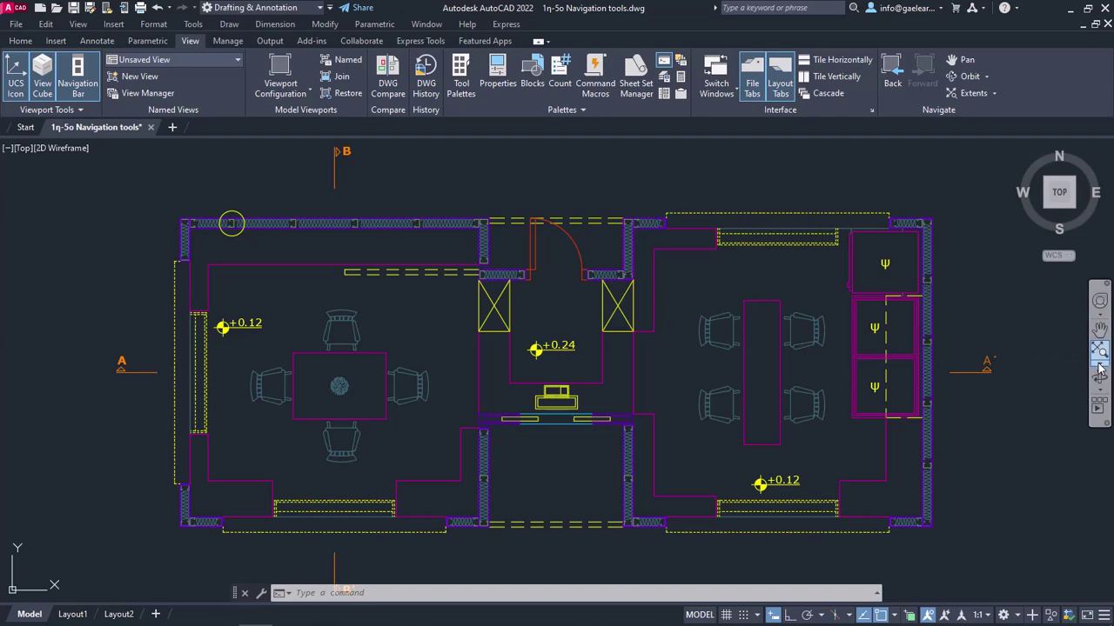
click(1099, 369)
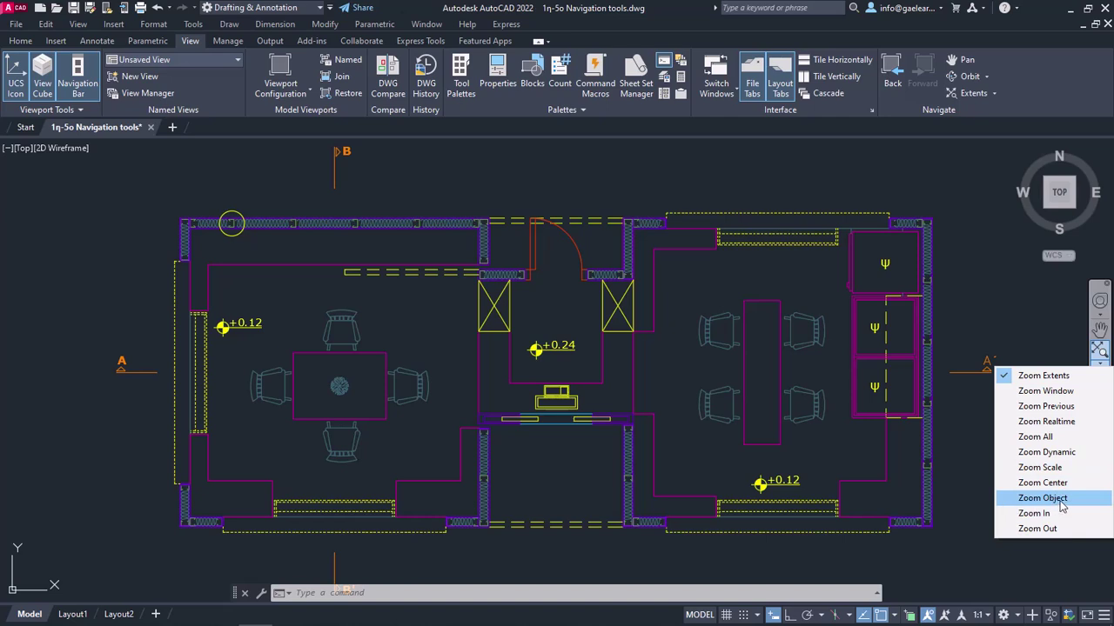
click(1052, 552)
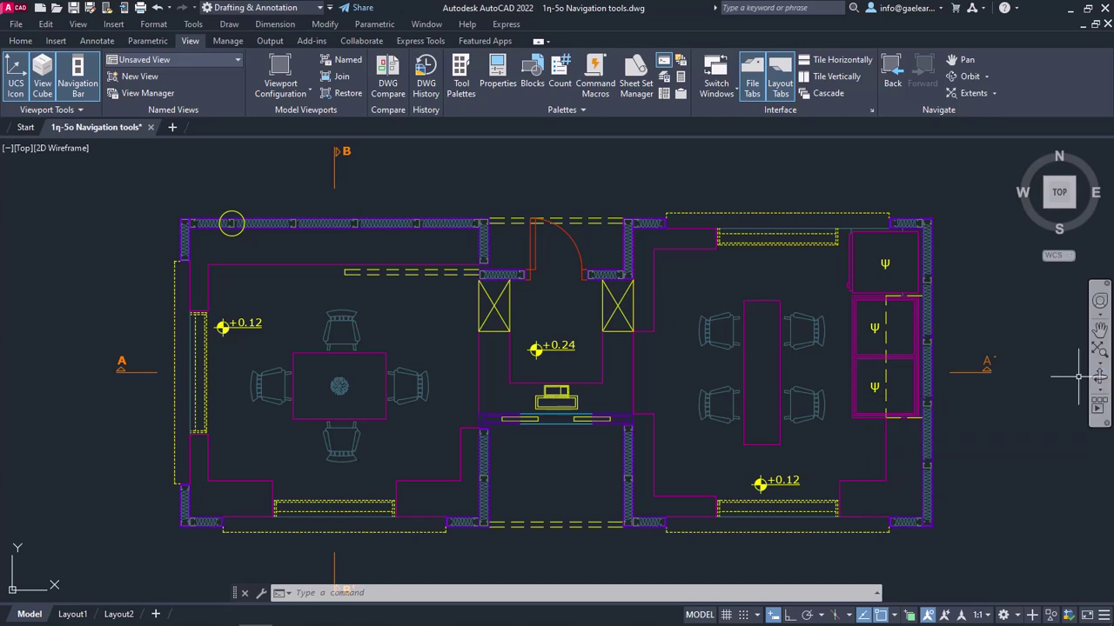
click(1099, 391)
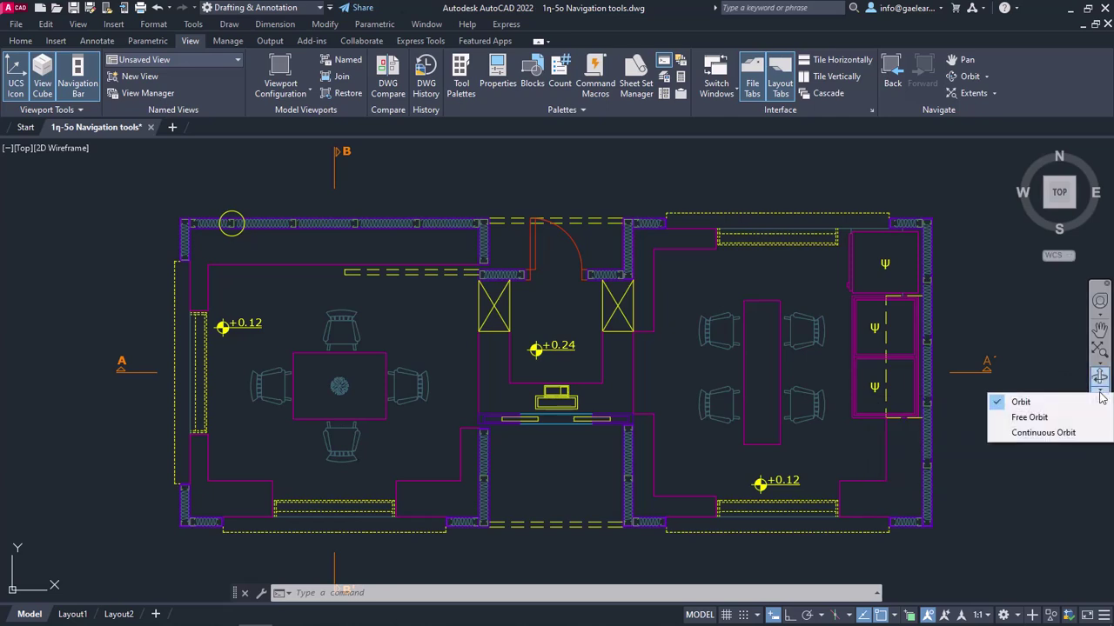